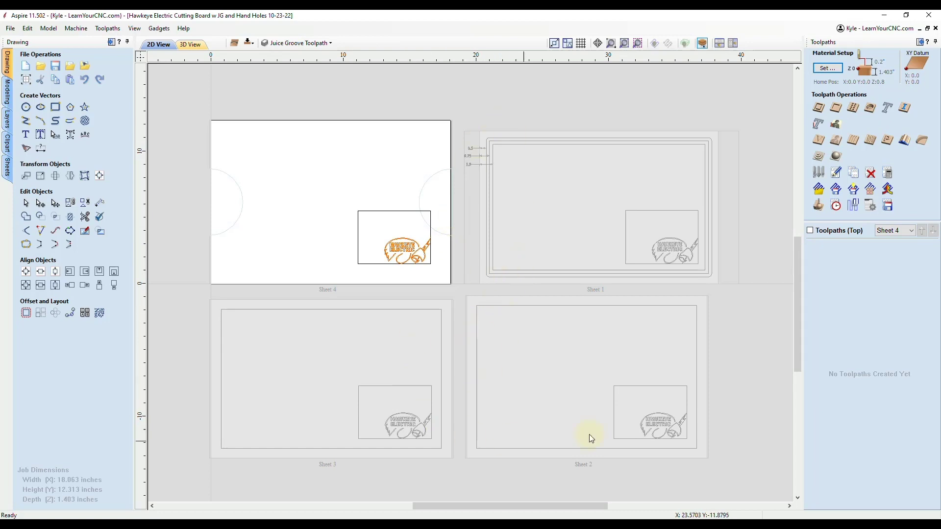
Examine the cutting board layouts across the four sheets, finishing on the Sheet 4 board
scroll(481, 320, up, 4)
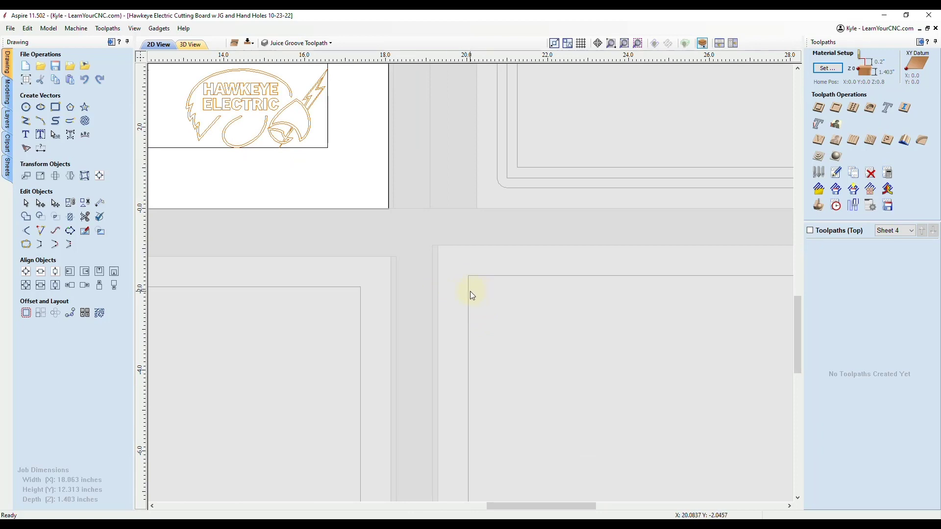
scroll(463, 272, down, 3)
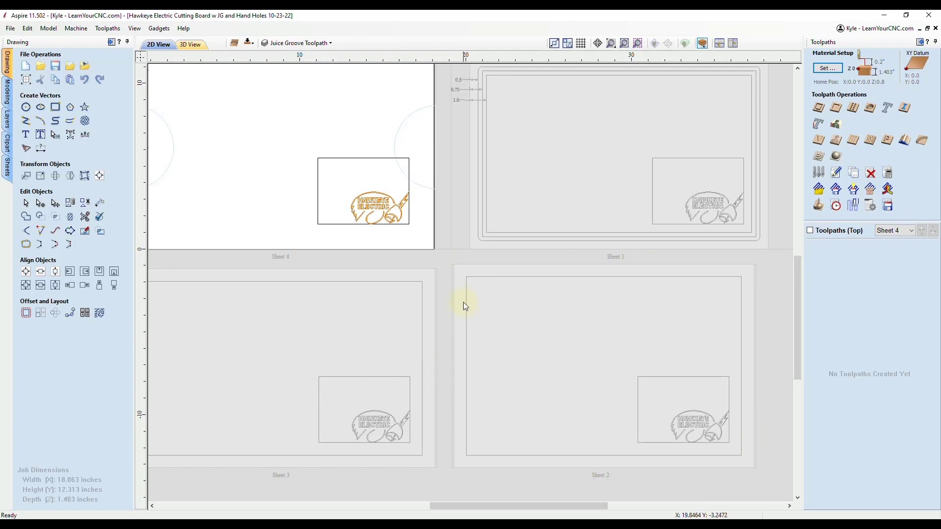
middle_drag(427, 345, 488, 376)
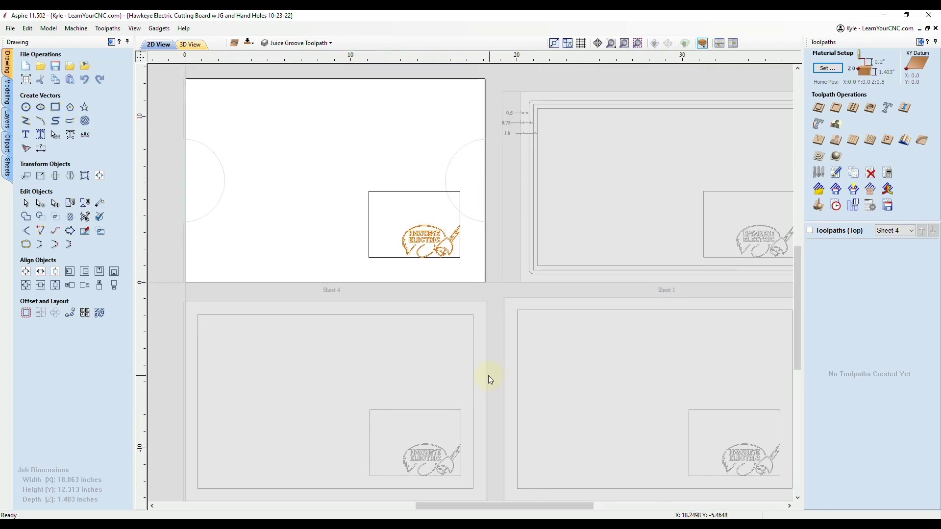
middle_drag(580, 344, 514, 375)
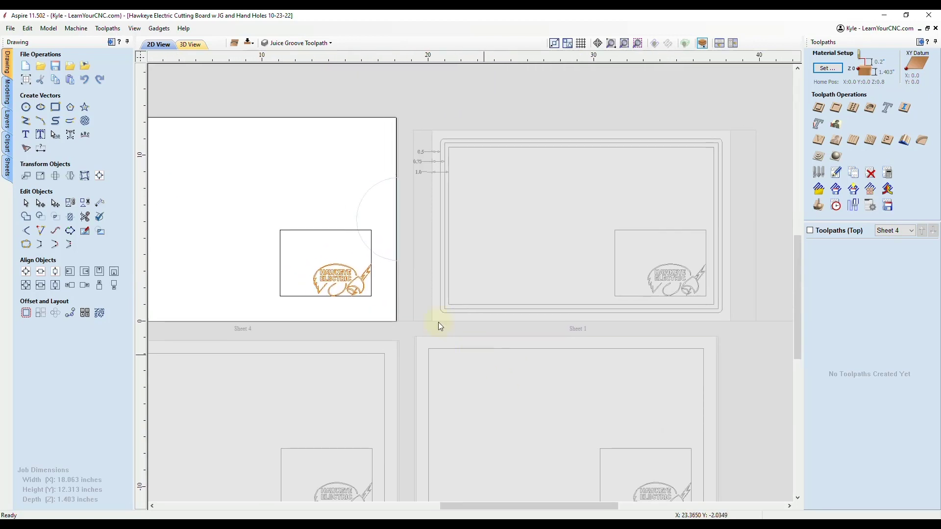
scroll(384, 279, left, 3)
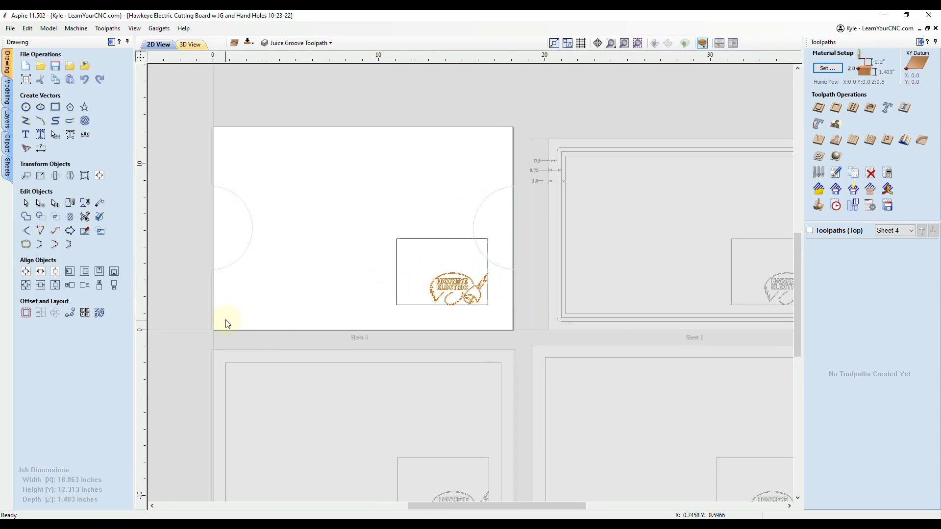
middle_drag(279, 223, 320, 232)
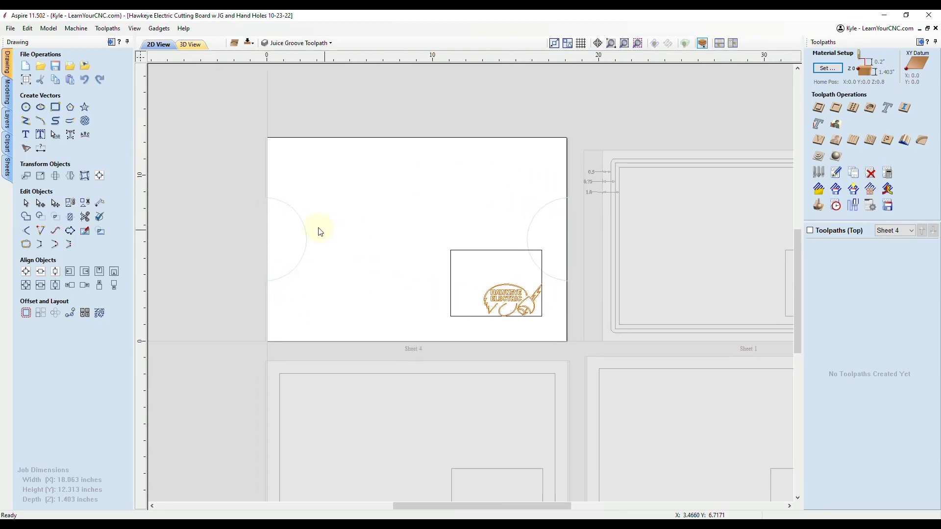
scroll(290, 187, up, 1)
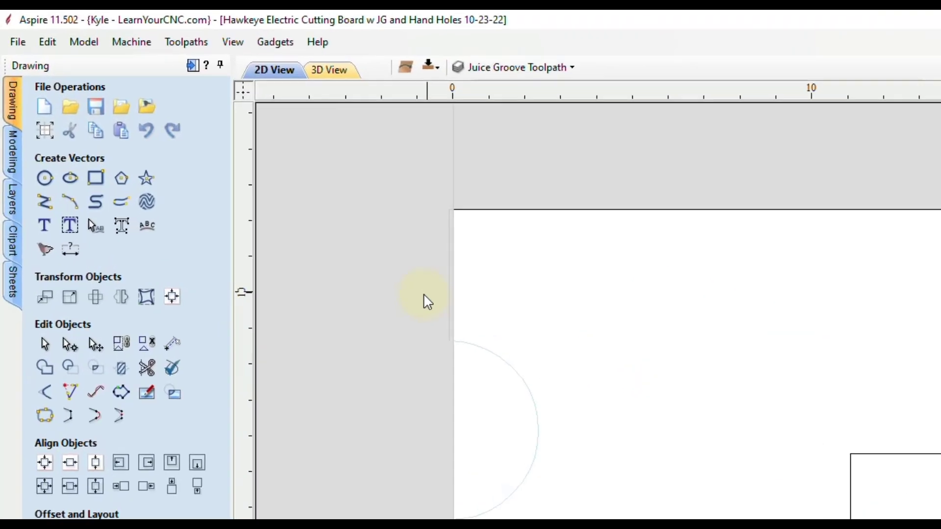
Start a square-cornered rectangle anchored by its lower-left corner at X 0.75, Y 0.75
click(96, 178)
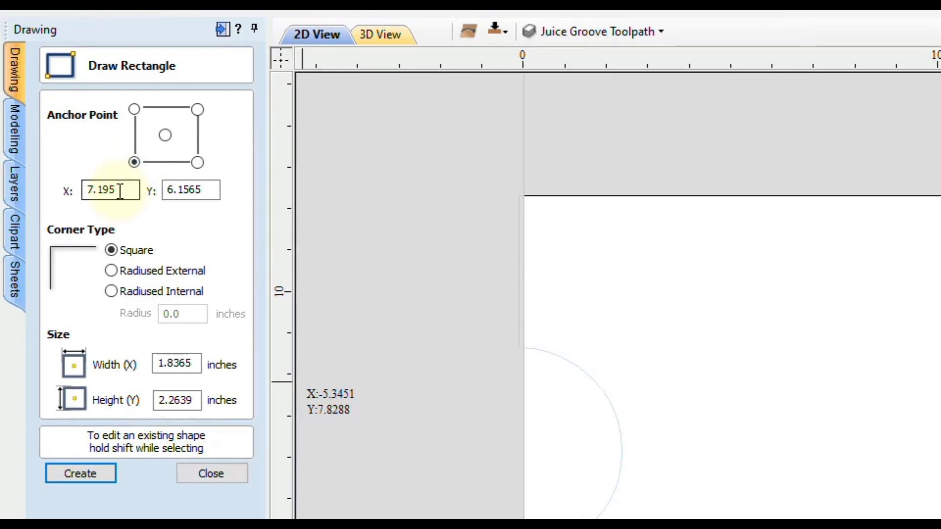
drag(120, 190, 86, 193)
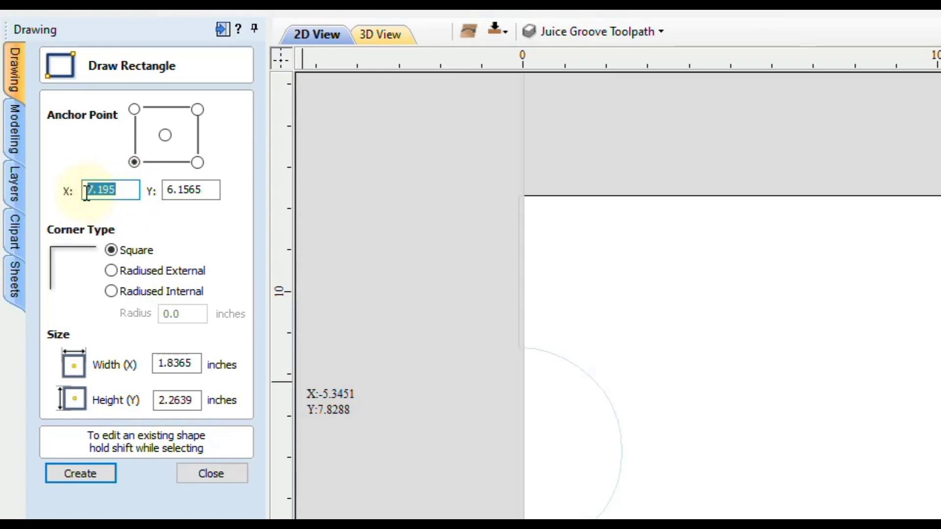
text(0.75)
drag(210, 186, 134, 189)
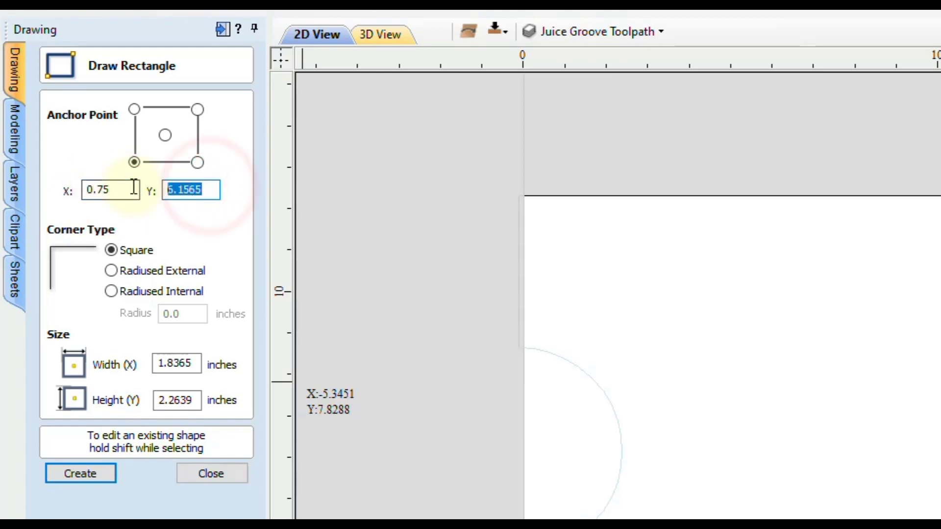
text(0.75)
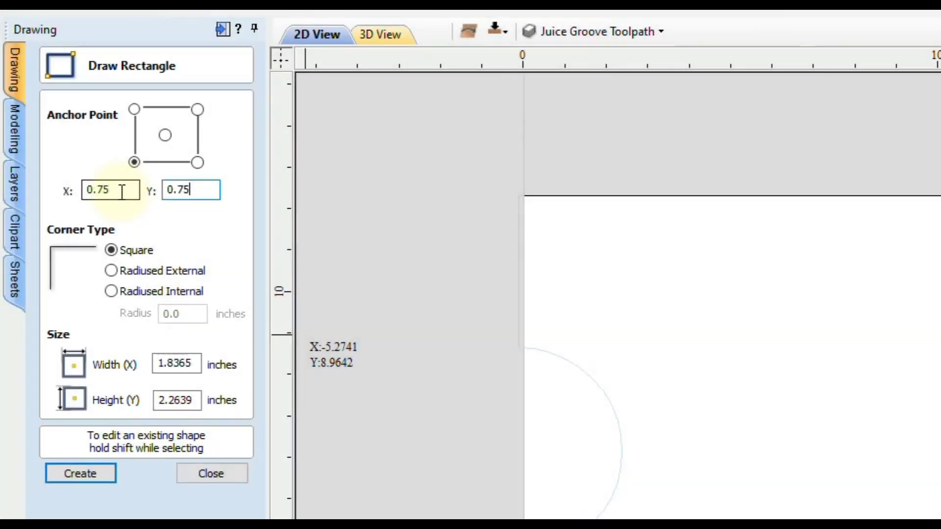
double_click(98, 190)
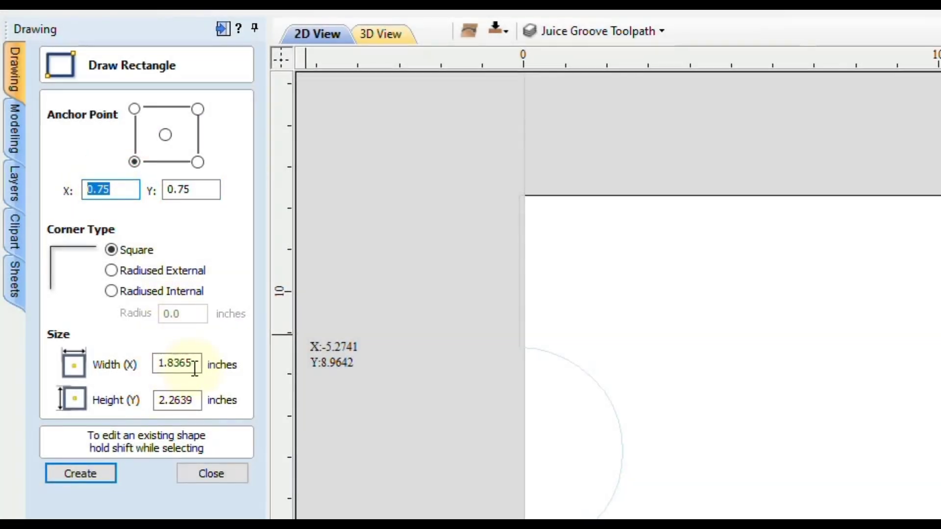
Set the rectangle's width with the formula x-(.75*2), so it is calculated from the job width
click(179, 365)
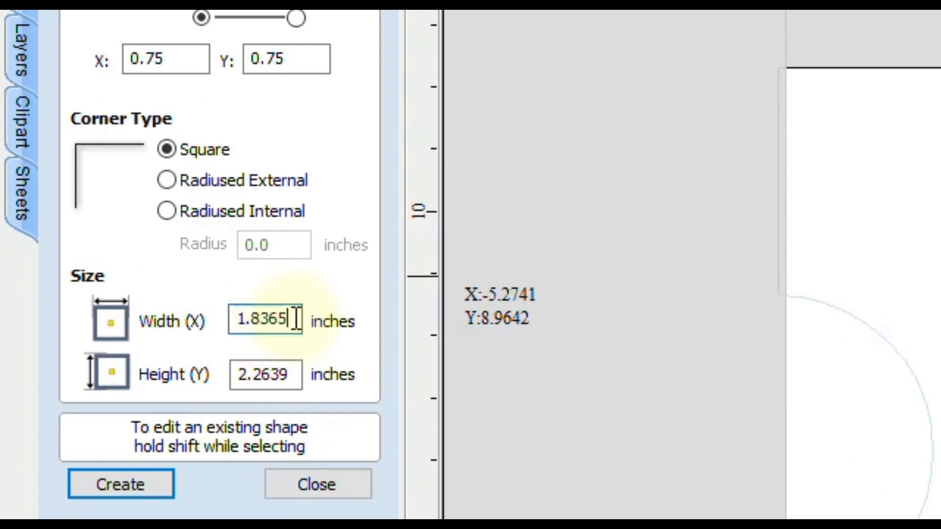
drag(293, 318, 216, 325)
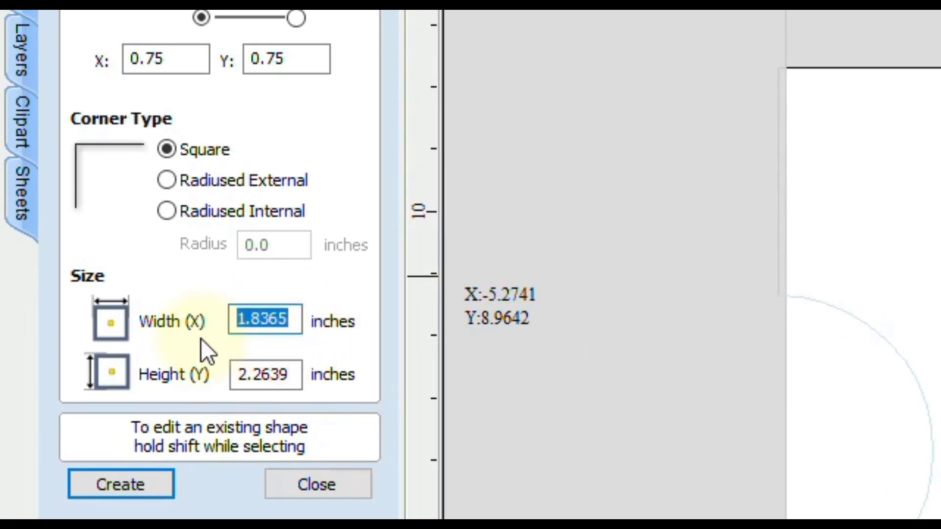
text(w)
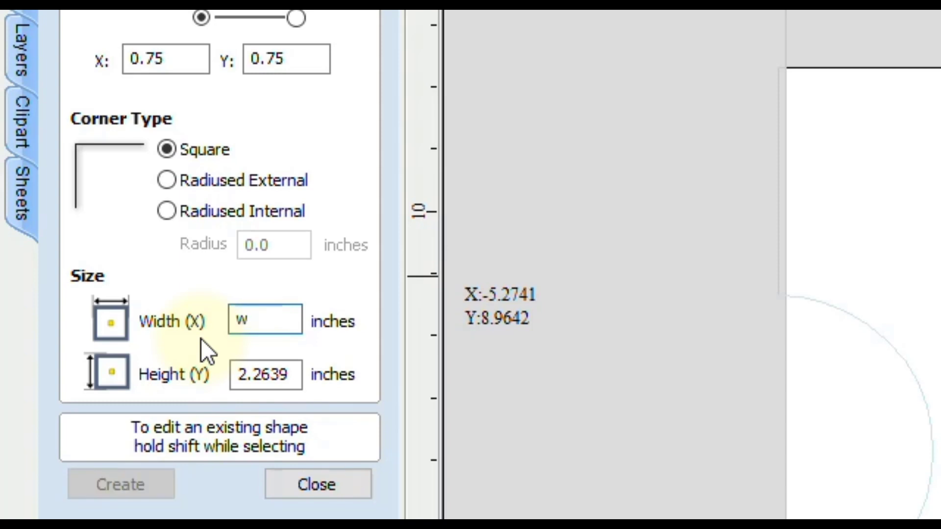
key(BackSpace)
text(x)
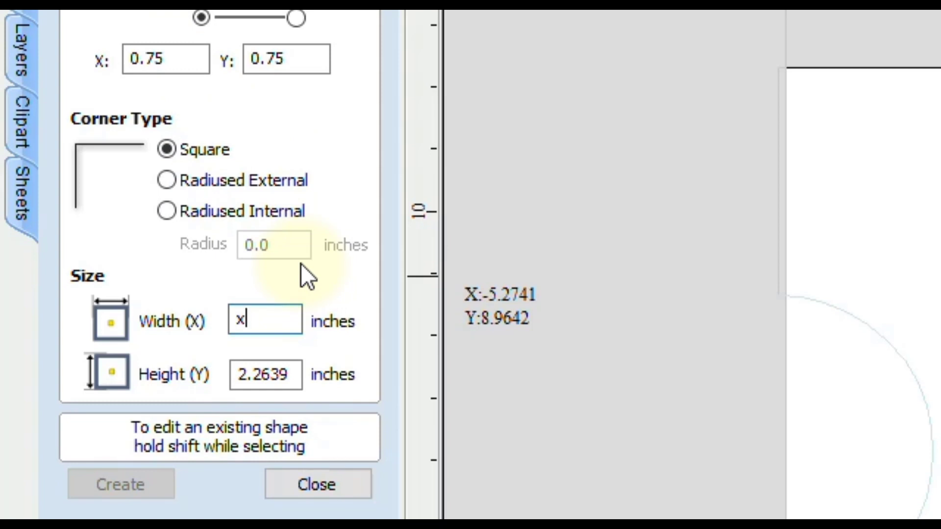
text(-(.75)
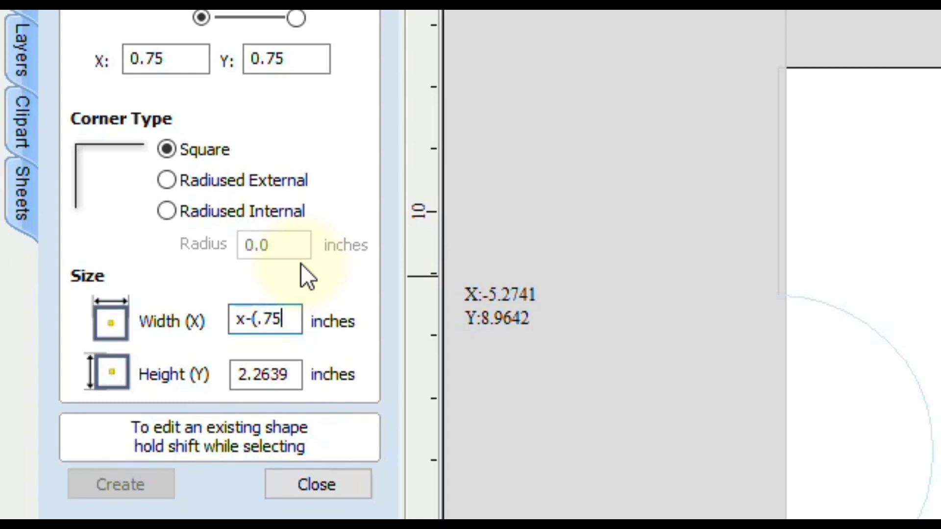
text(*2)
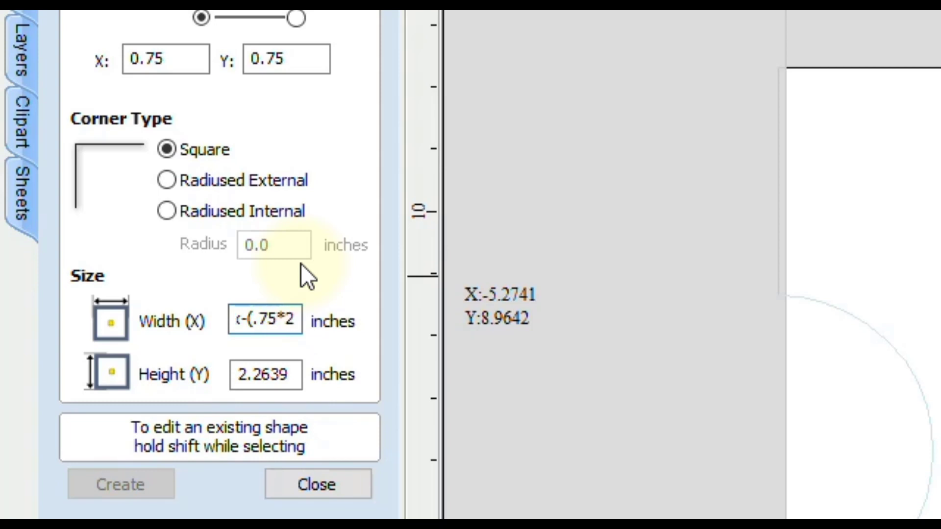
text())
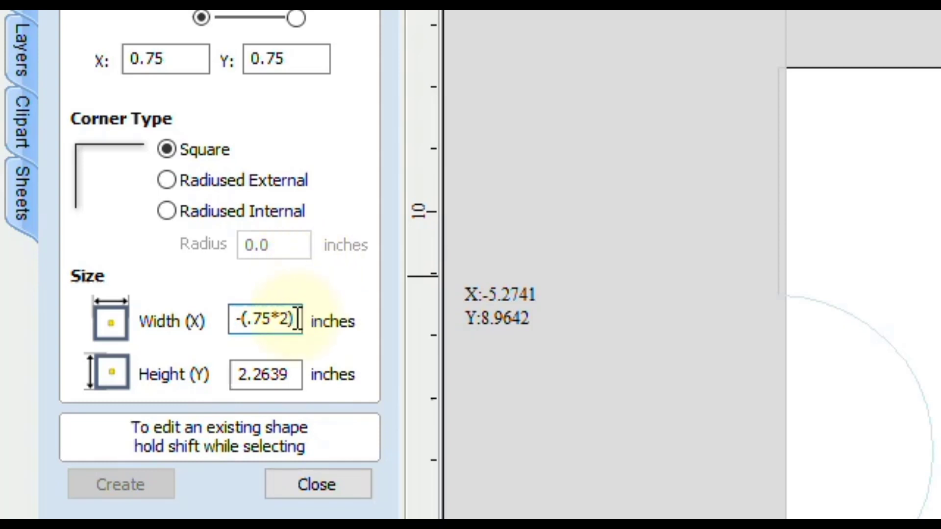
drag(294, 317, 236, 331)
click(238, 323)
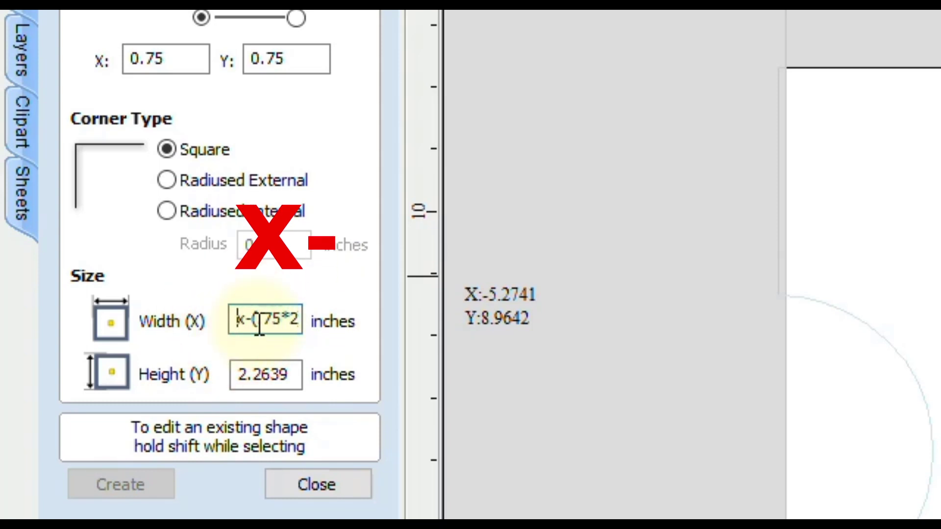
drag(257, 321, 285, 324)
click(299, 320)
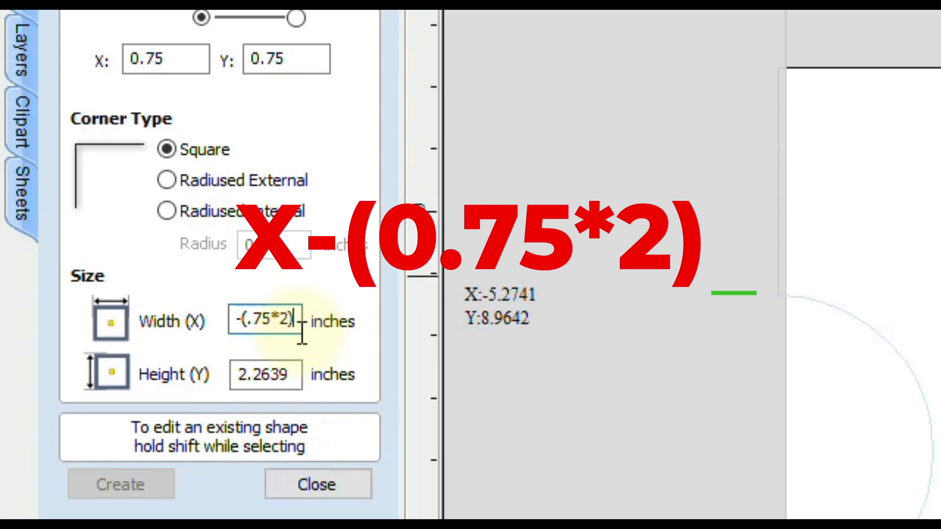
key(equal)
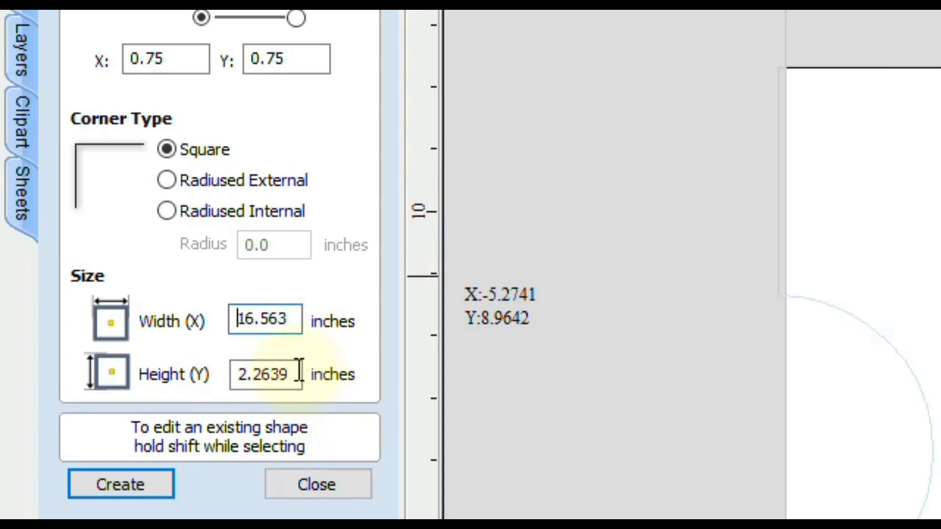
Set the rectangle's height with the formula y-1.5, so it is calculated from the job height
drag(296, 373, 229, 374)
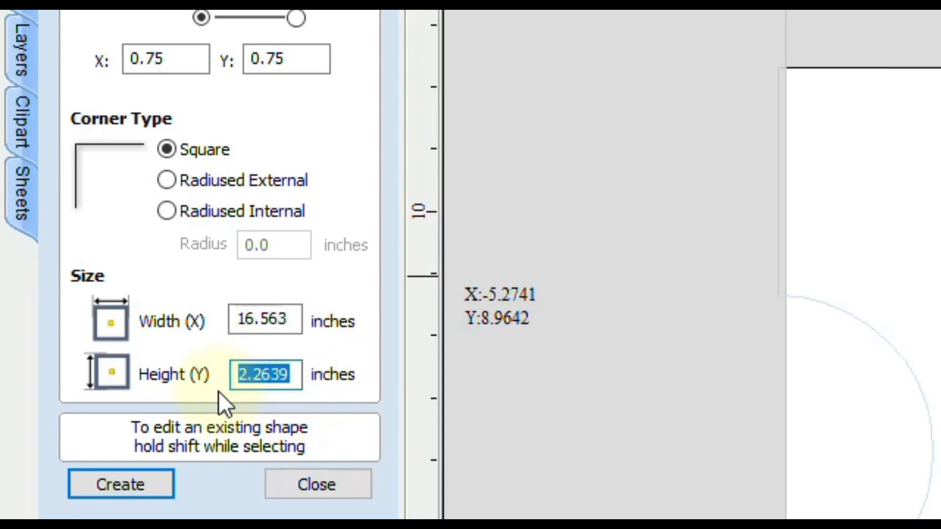
key(Delete)
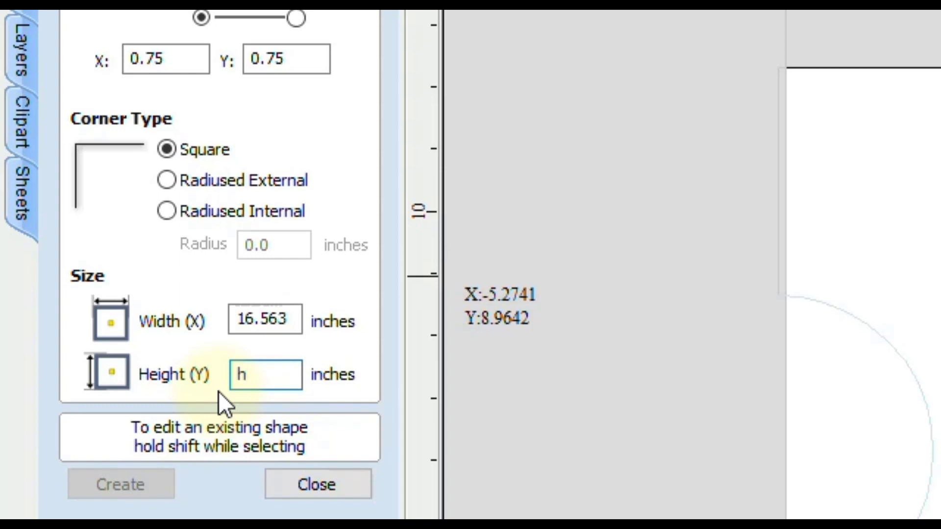
text(y)
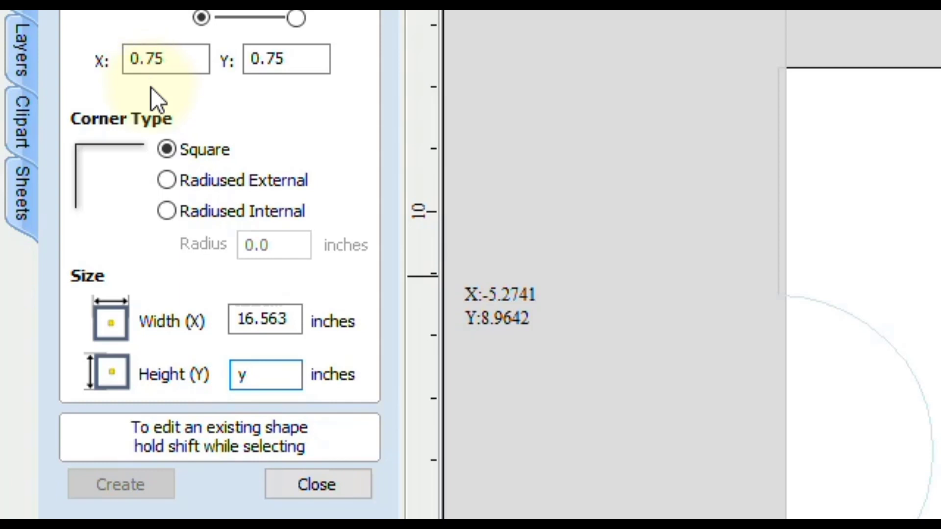
text(-1.5)
key(equal)
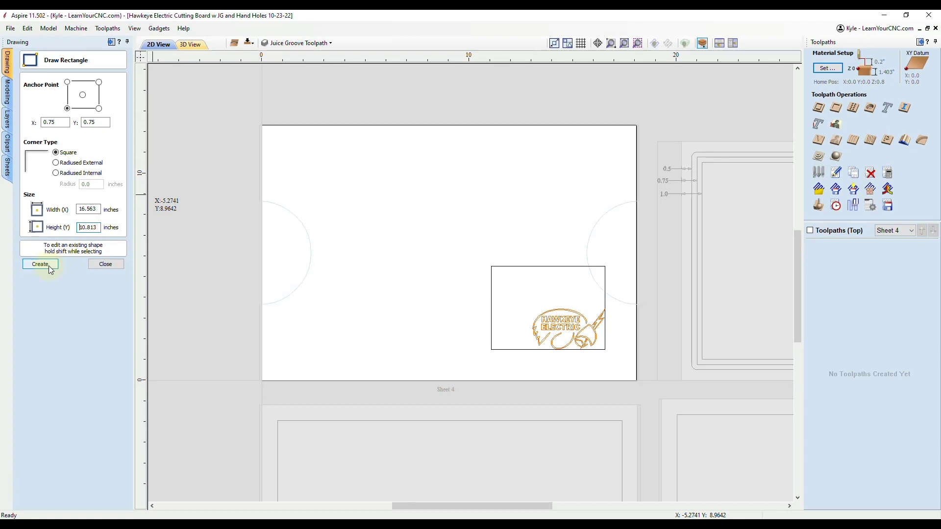
Create the rectangle on Sheet 4, check that it is on the Juice Groove Toolpath layer, and finish the rectangle tool
click(49, 266)
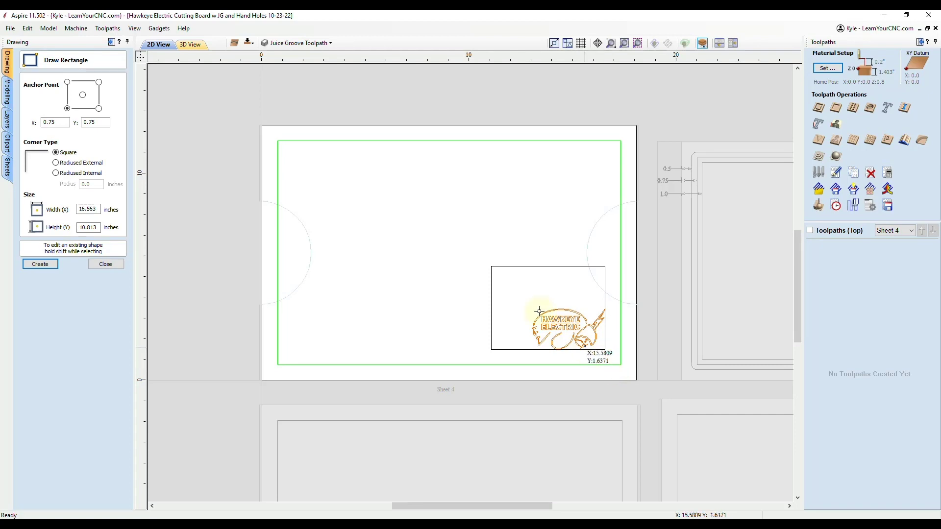
click(297, 43)
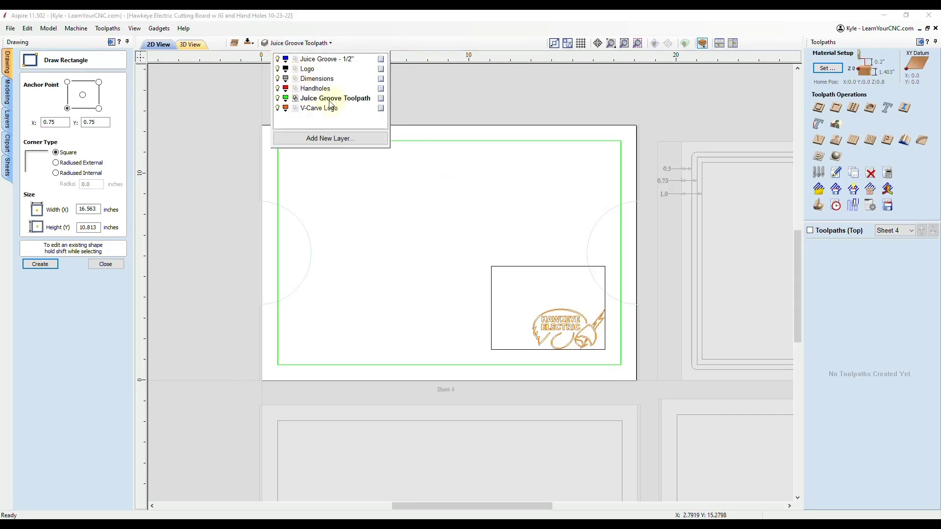
click(396, 31)
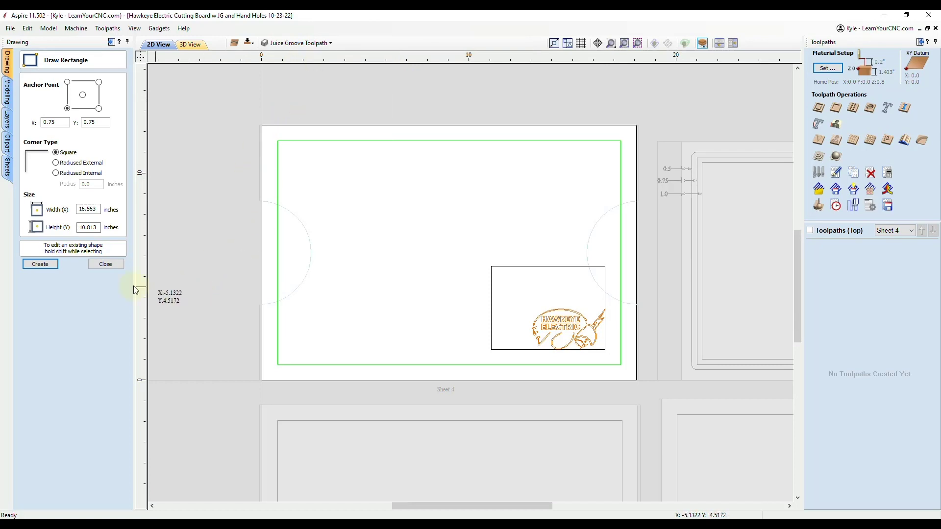
click(106, 265)
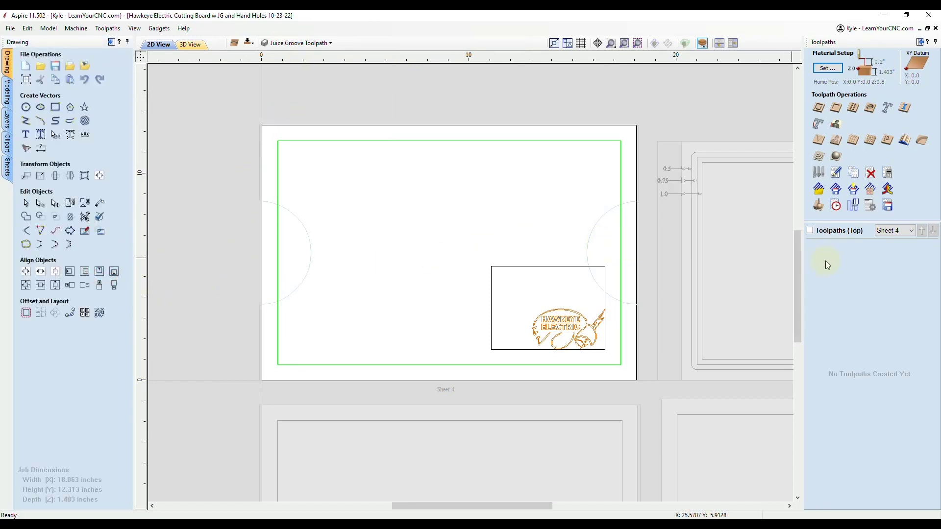
Load the Top Side.ToolpathTemplate toolpath template from Downloads, without applying it to all the sheets
middle_drag(631, 347, 580, 294)
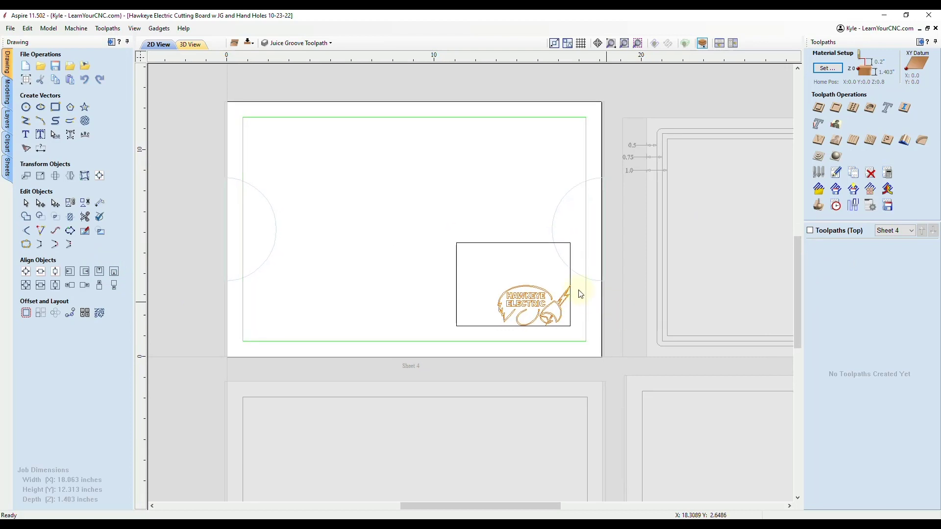
click(818, 191)
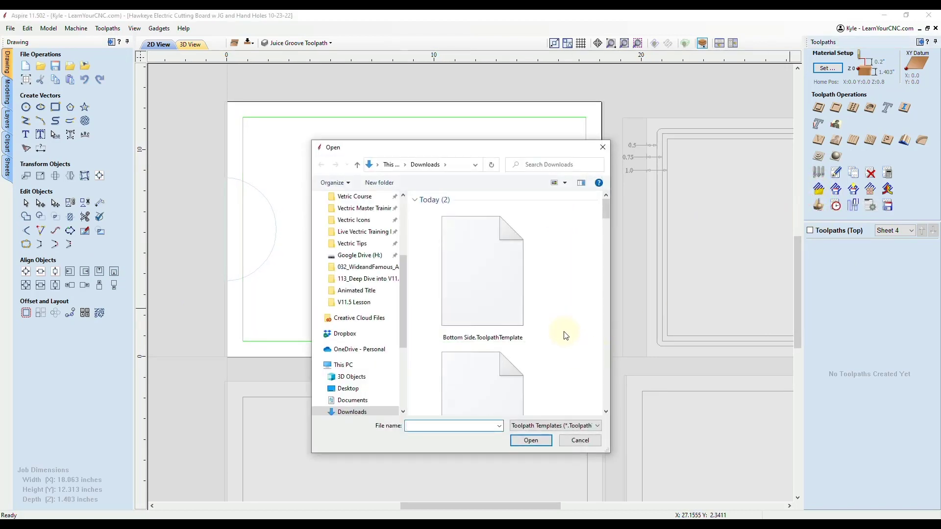
scroll(566, 335, down, 2)
click(489, 342)
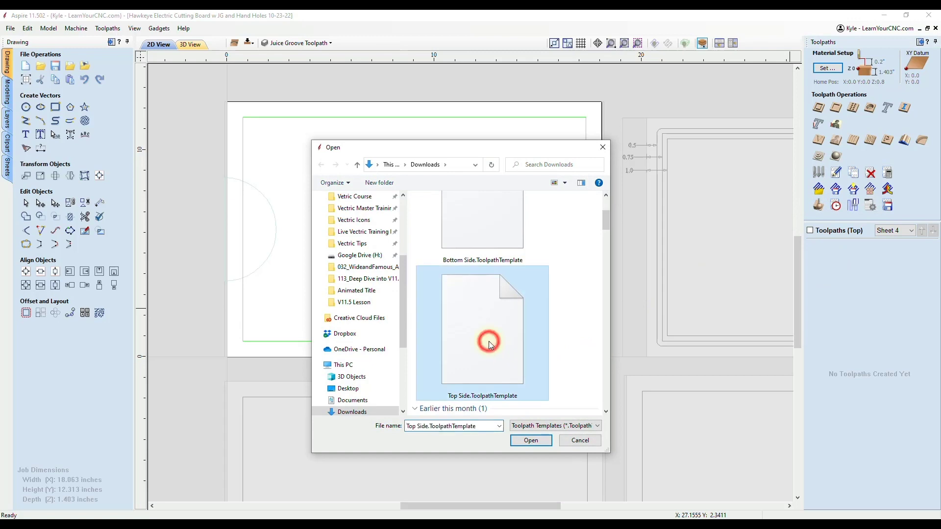
click(529, 440)
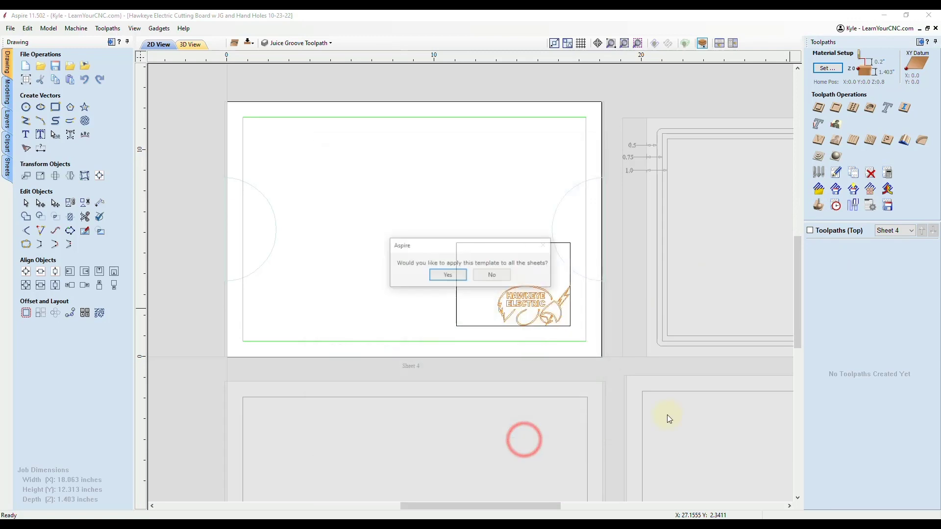
click(479, 274)
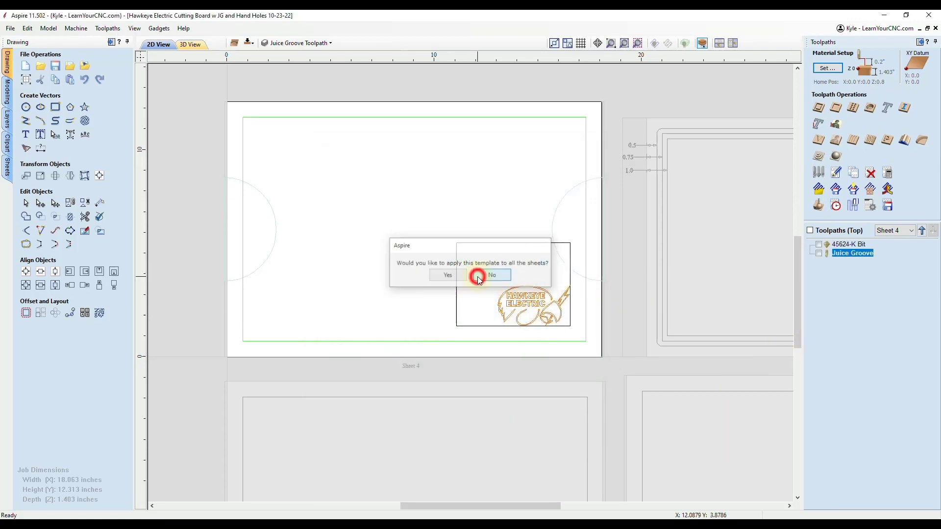
Make both Sheet 4 toolpaths, 45624-K Bit and Juice Groove, visible and recalculate the visible toolpaths
click(810, 230)
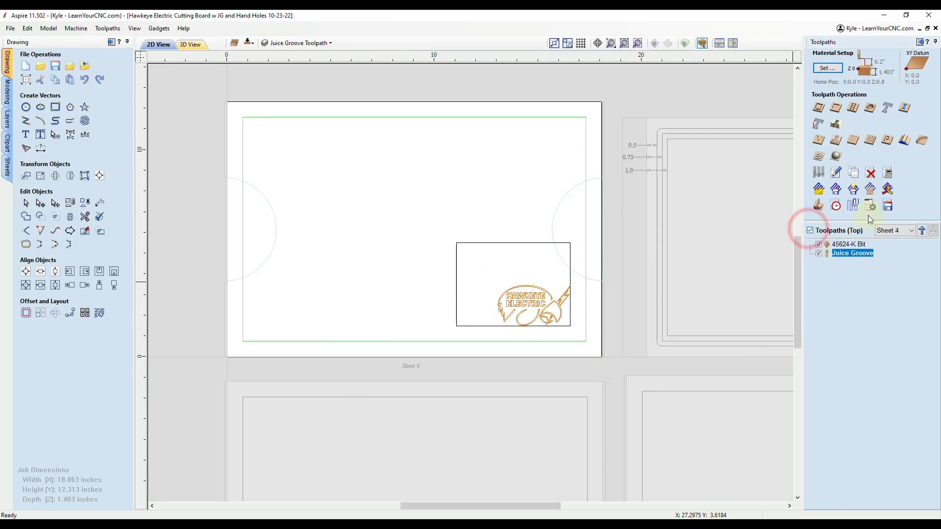
right_click(833, 247)
mouse_move(865, 327)
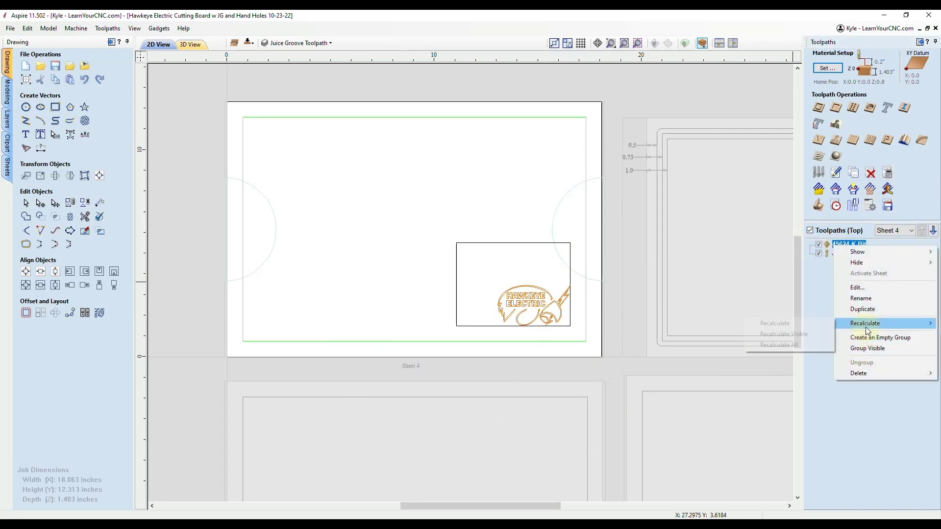
click(784, 334)
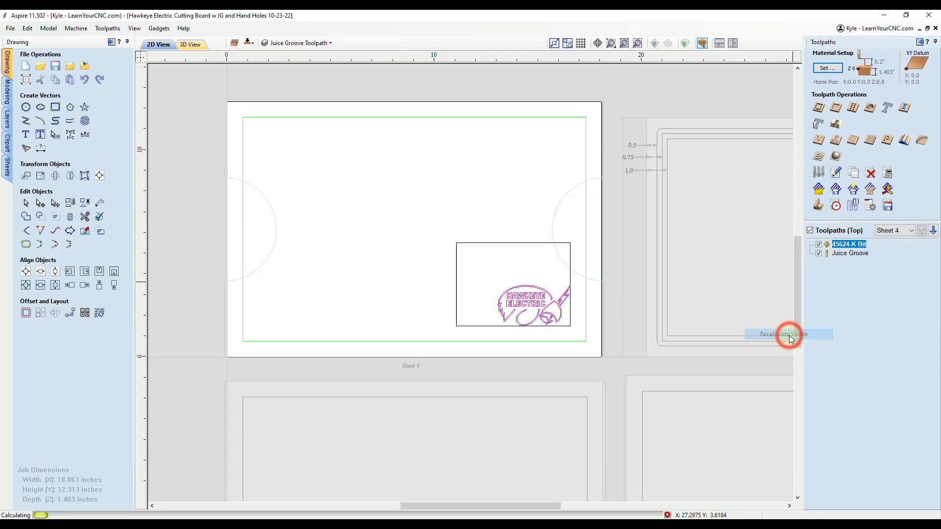
click(471, 286)
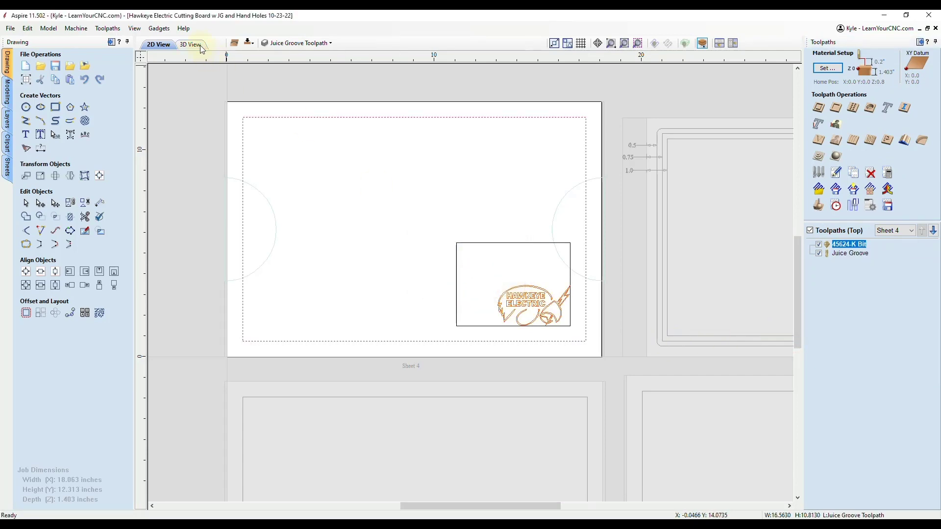
Simulate the visible toolpaths on Sheet 4 in 3D, inspect the juice groove and logo carving, and return to the 2D layout of the sheets
click(191, 44)
drag(543, 393, 702, 352)
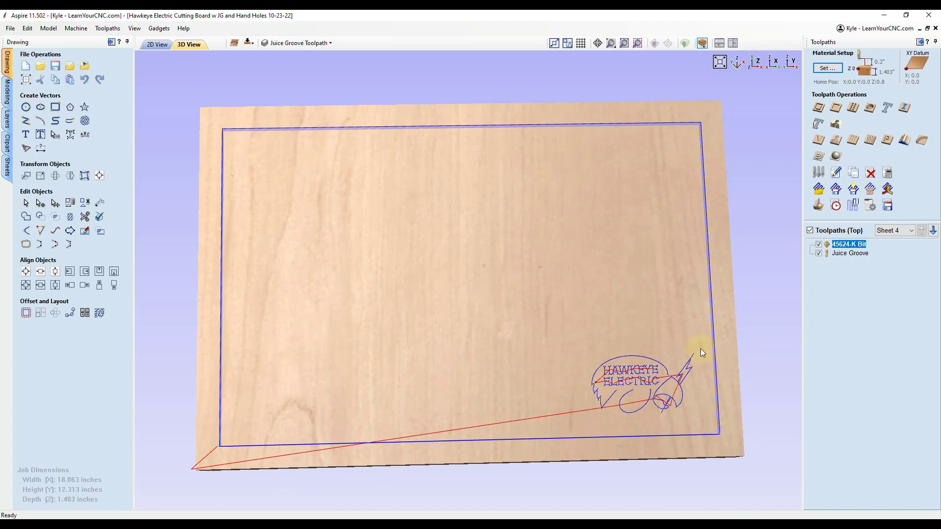
click(823, 206)
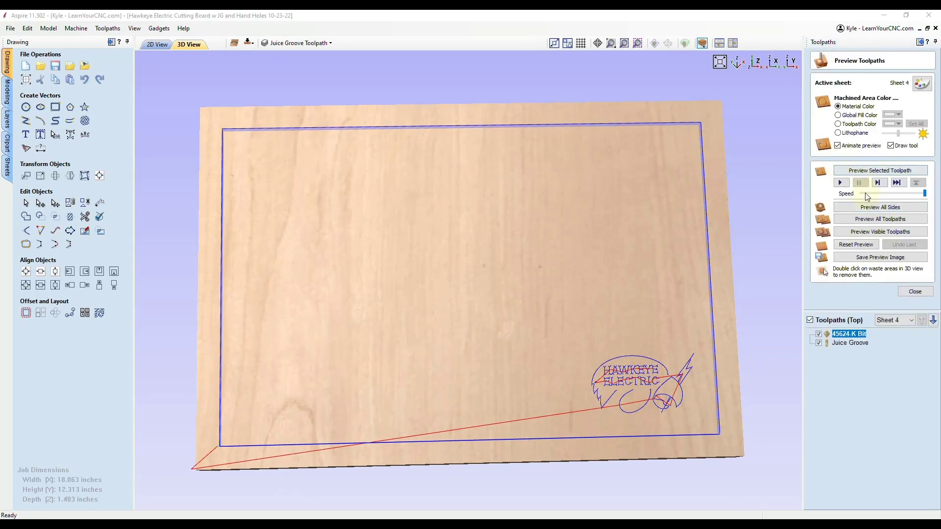
click(875, 233)
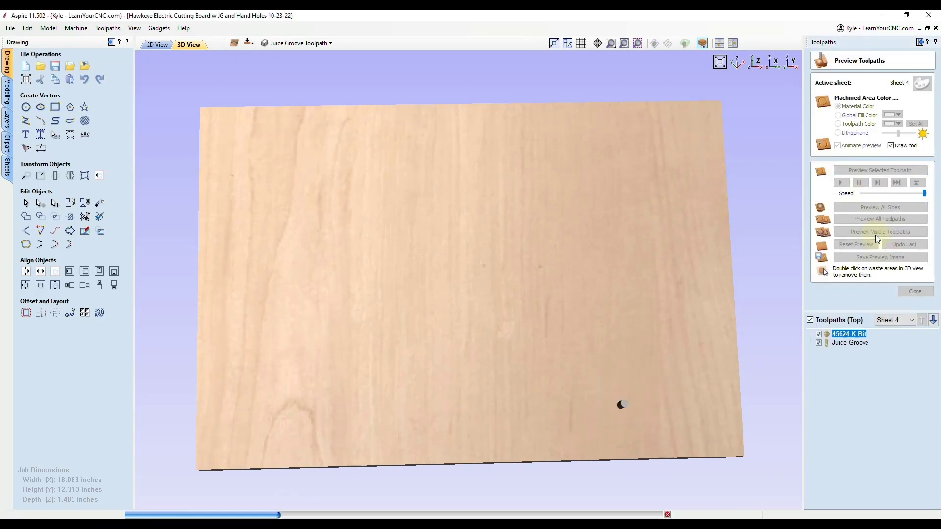
drag(687, 384, 661, 368)
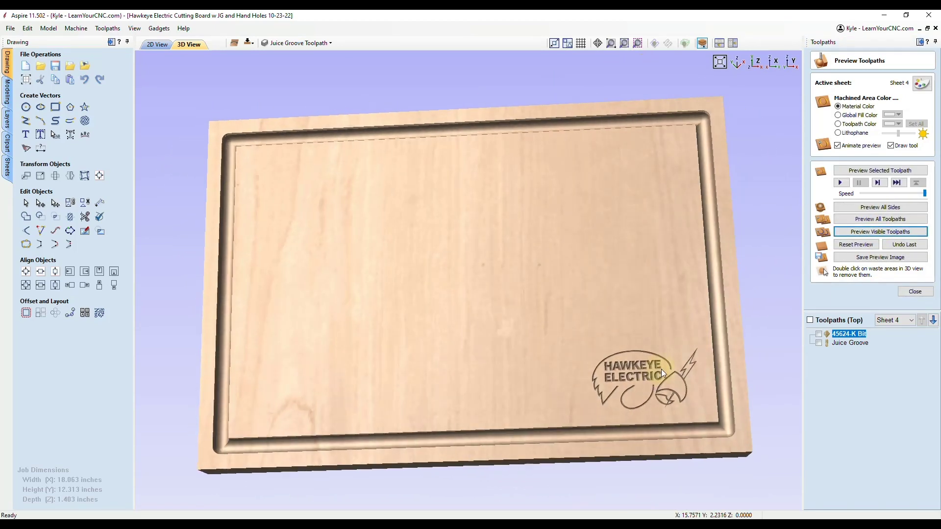
click(156, 44)
scroll(460, 274, up, 2)
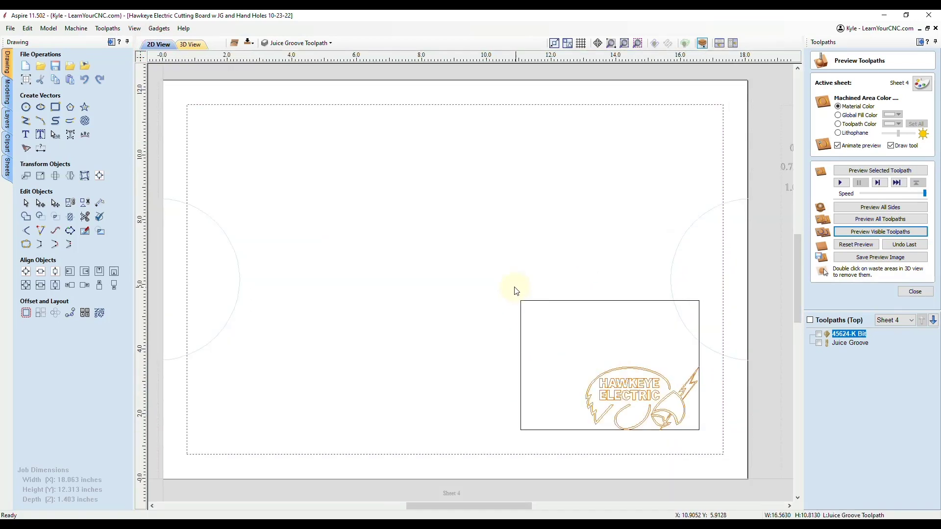
scroll(533, 307, down, 5)
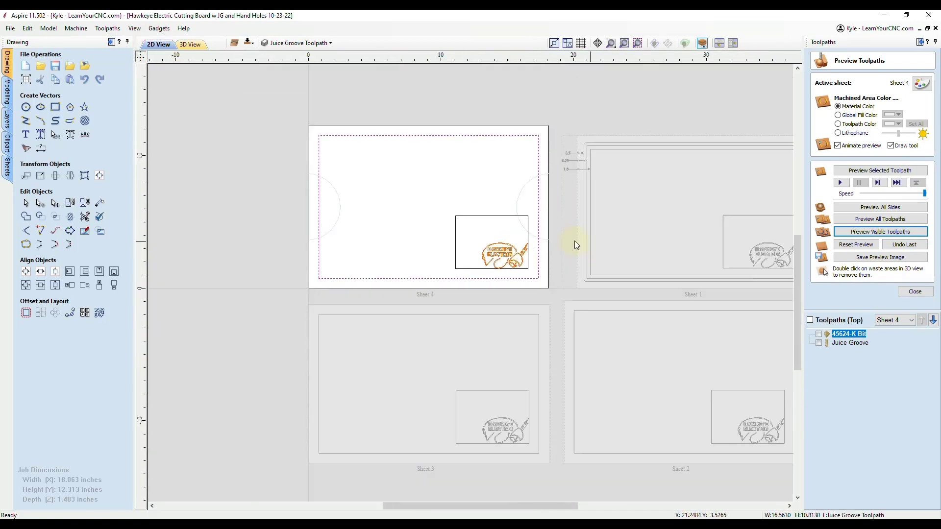